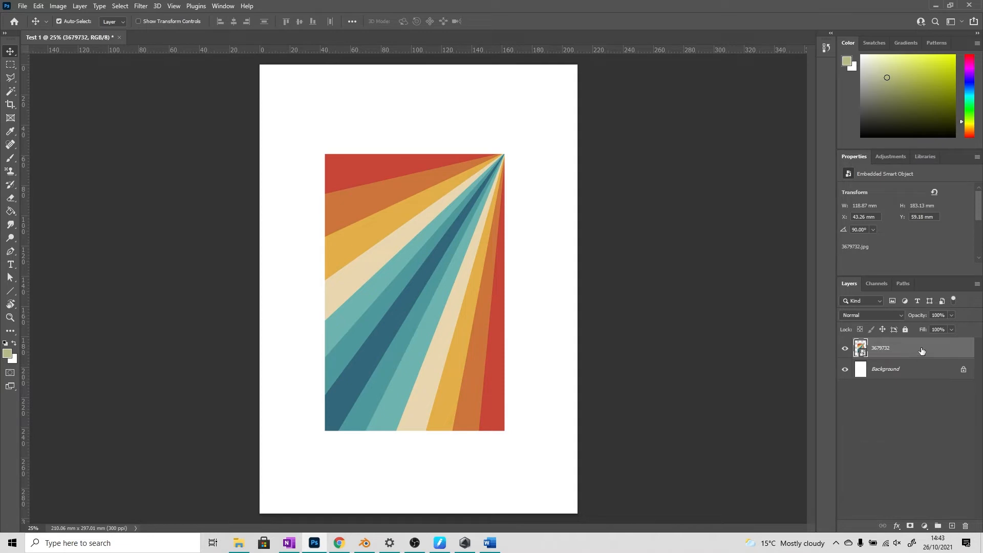
# Add a new empty layer above the 3679732 image layer, and toggle the image layer's visibility off and on.
pyautogui.moveTo(921, 351); pyautogui.dragTo(947, 522)
pyautogui.click(952, 526)
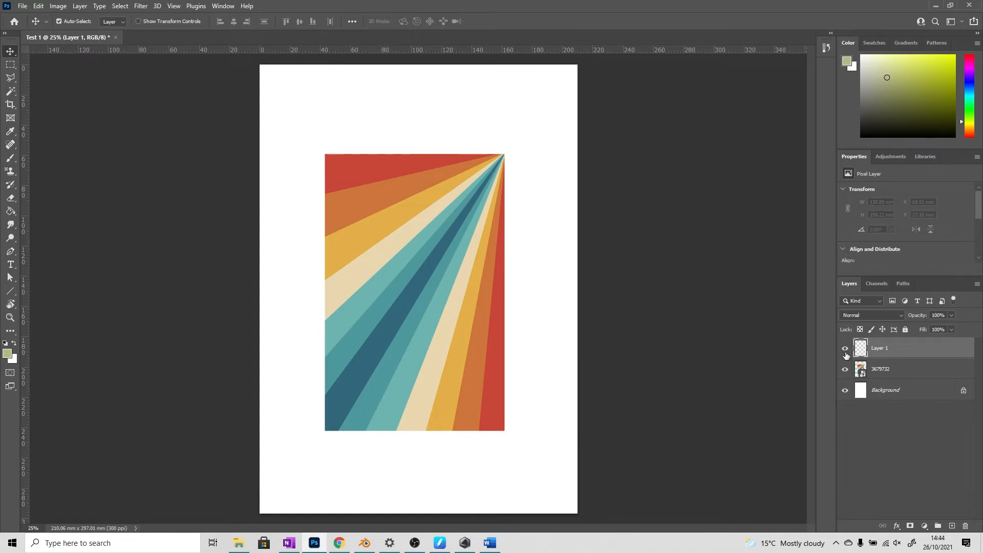
pyautogui.click(845, 369)
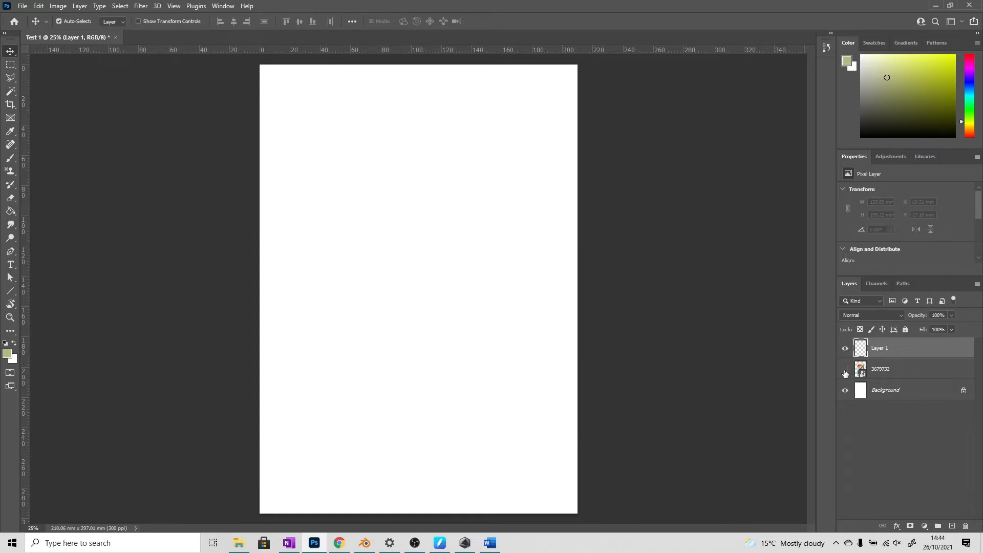
pyautogui.click(845, 369)
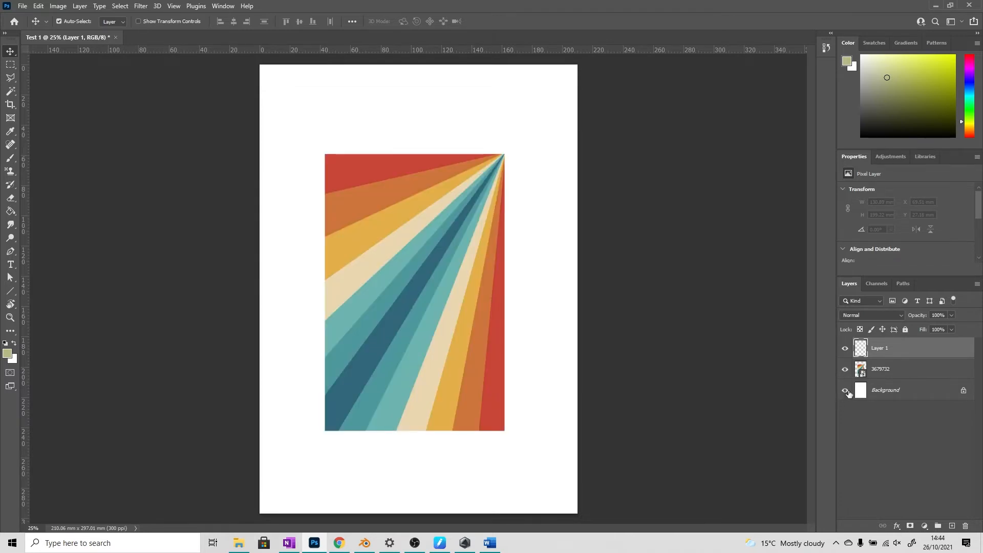
# Rename the 3679732 layer as "Image 1".
pyautogui.click(880, 373)
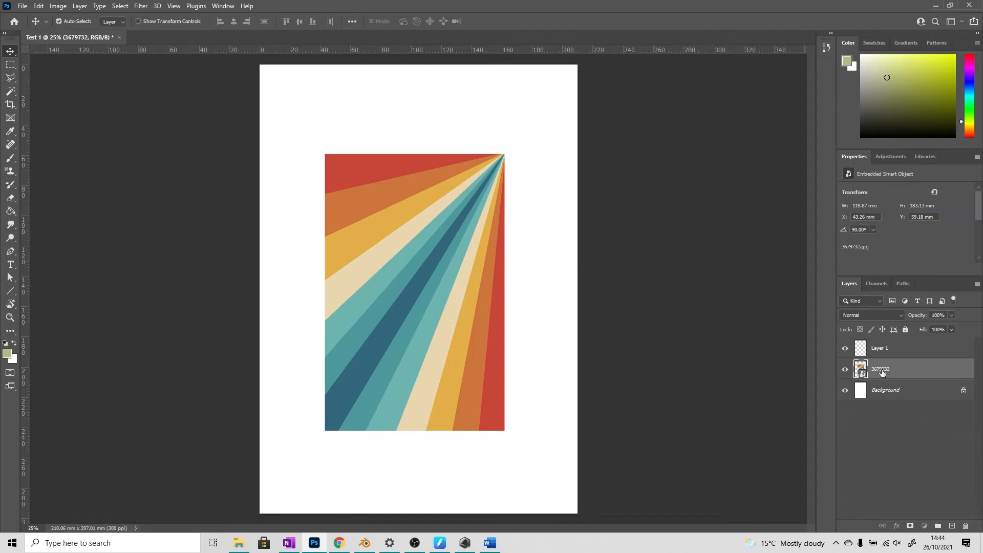
pyautogui.doubleClick(880, 370)
pyautogui.write('Image 1')
pyautogui.press('Return')
# Place the 70s-retro-rounded-connected-shapes wallpaper pattern image from the Downloads folder into the document at its default size and position.
pyautogui.click(239, 543)
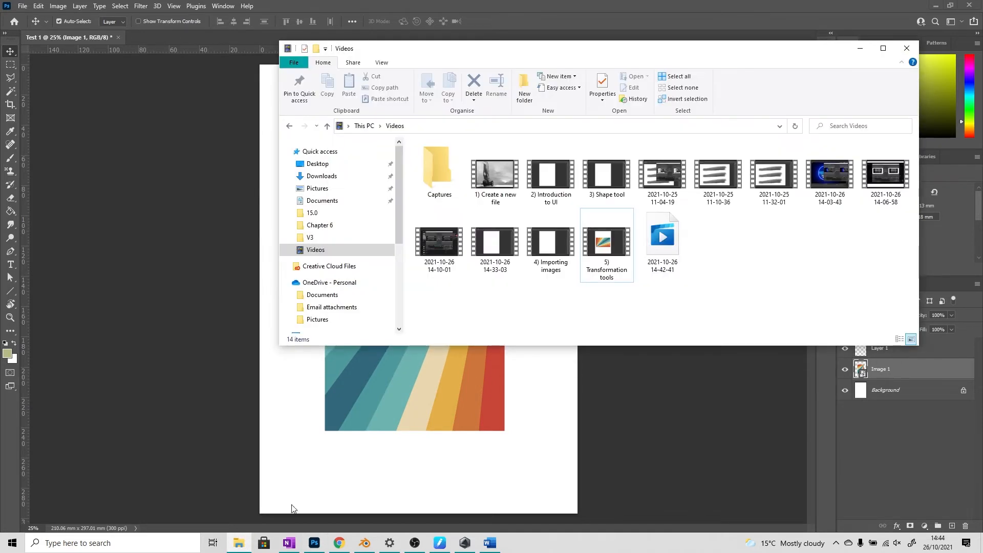
pyautogui.click(321, 176)
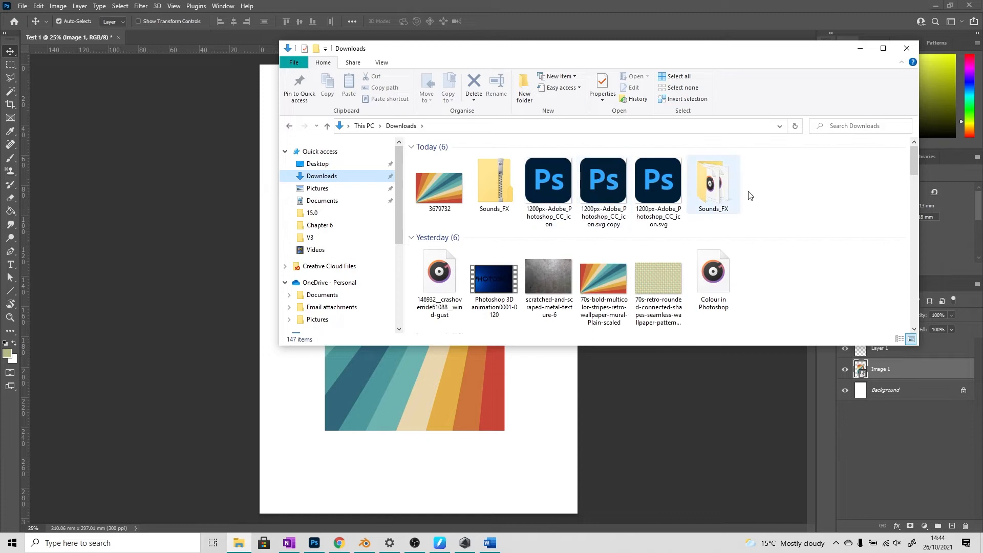
pyautogui.click(660, 278)
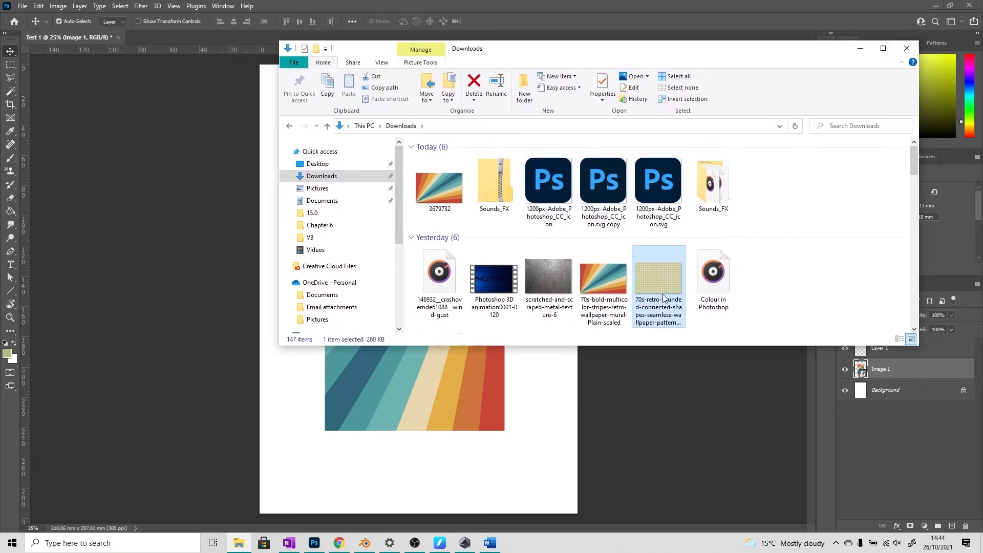
pyautogui.moveTo(663, 297); pyautogui.dragTo(445, 404)
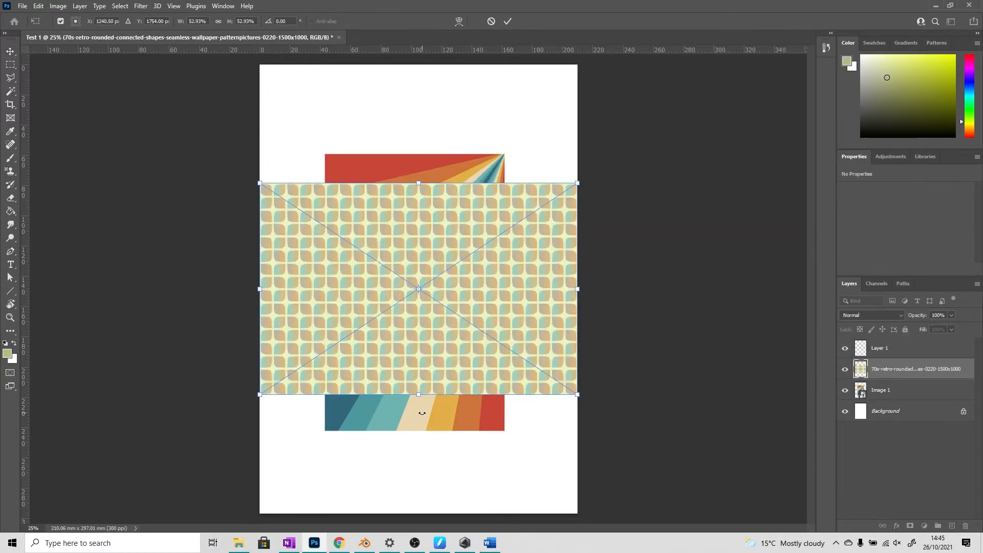
pyautogui.click(509, 21)
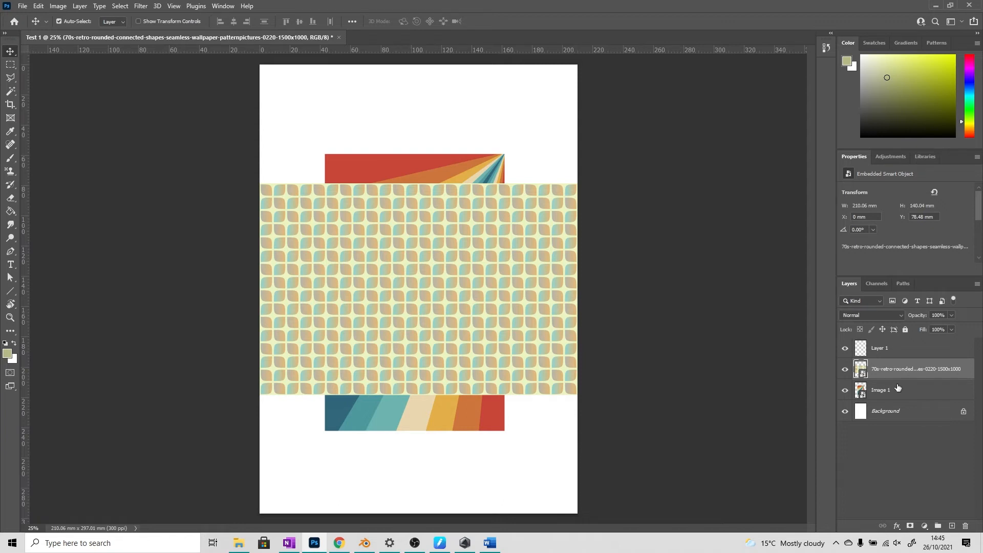
# Select the adjacent pattern and Image 1 layers and deselect them, and do the same with the range from Layer 1 to Image 1.
pyautogui.click(892, 433)
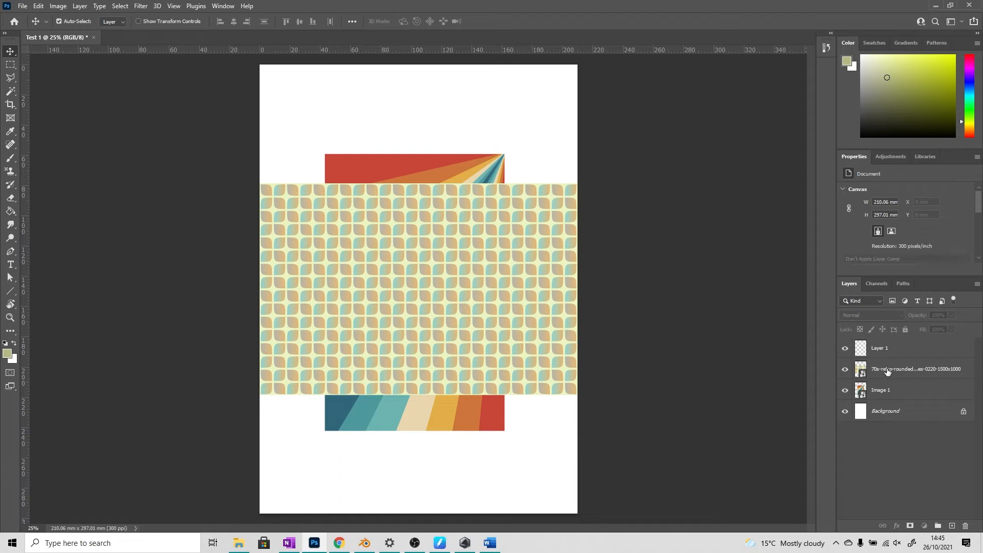
pyautogui.click(887, 371)
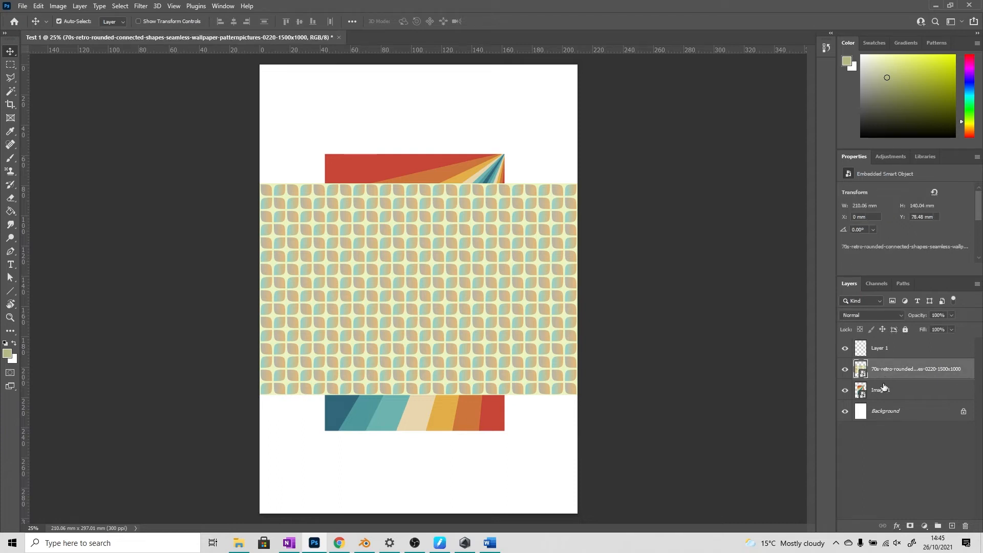
pyautogui.keyDown('shift'); pyautogui.click(882, 389); pyautogui.keyUp('shift')
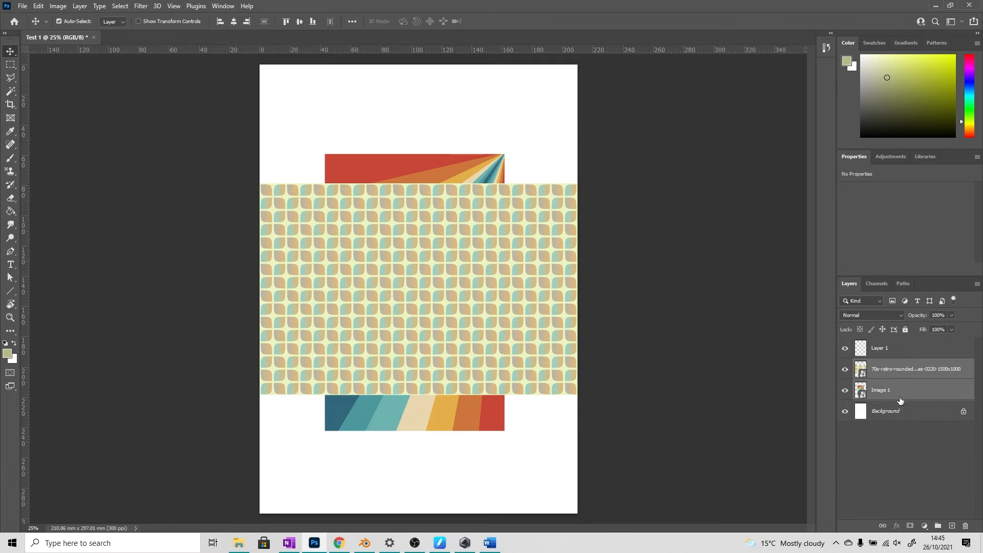
pyautogui.click(889, 436)
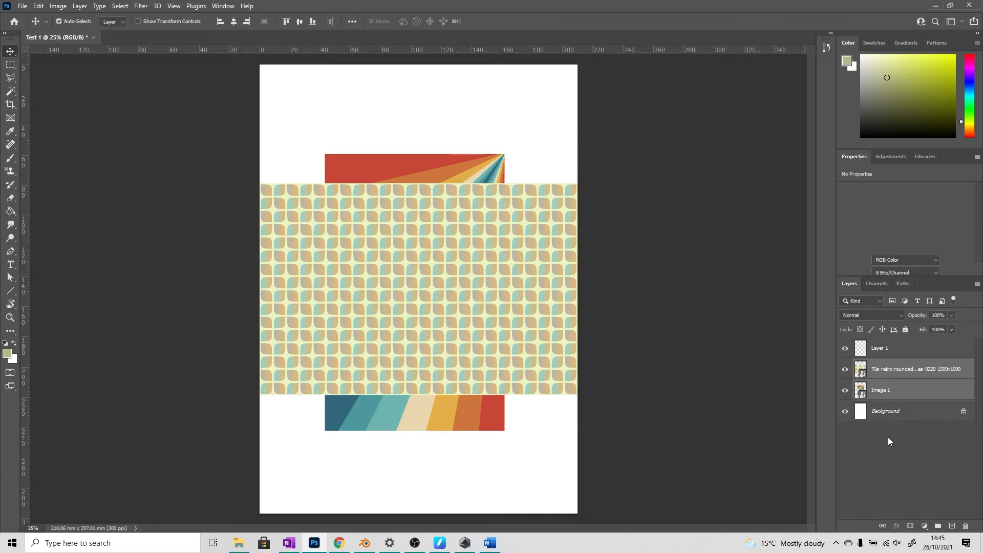
pyautogui.click(882, 353)
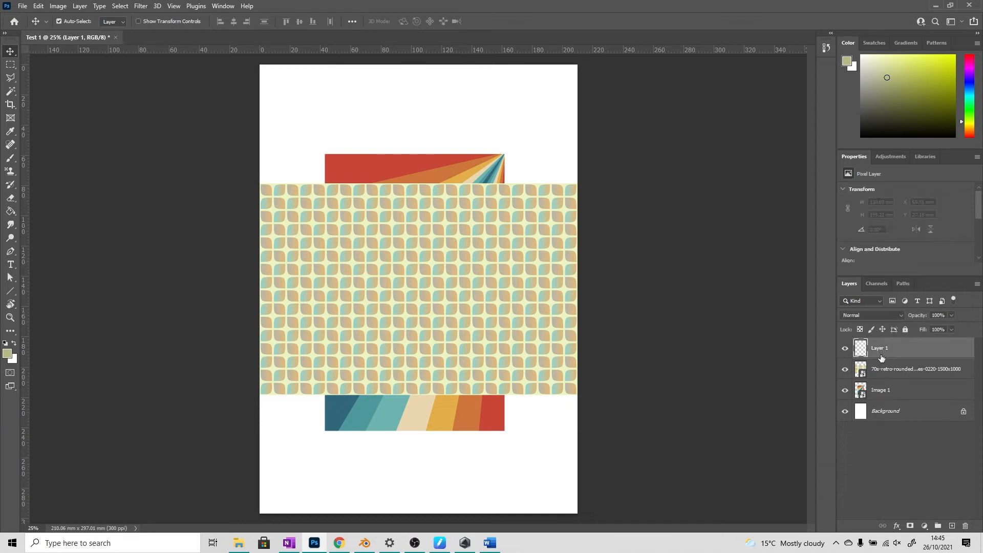
pyautogui.keyDown('shift'); pyautogui.click(879, 389); pyautogui.keyUp('shift')
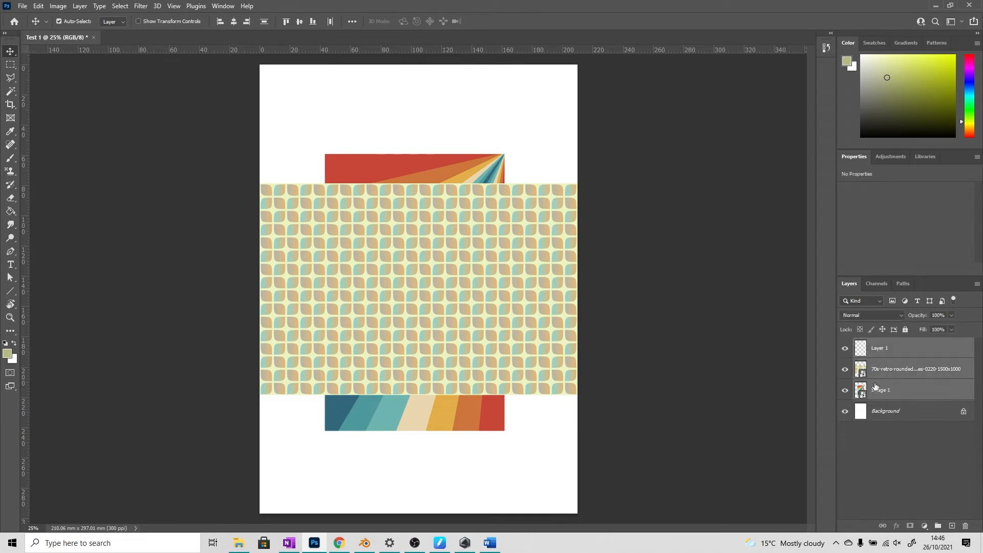
pyautogui.click(882, 437)
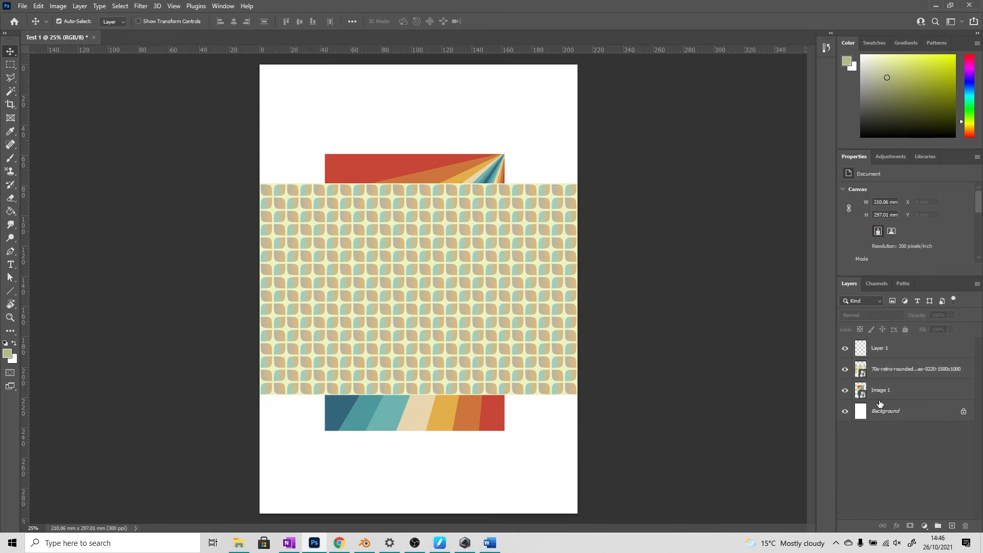
# Select only the non-adjacent layers Layer 1 and Image 1 together, and clear the selection.
pyautogui.click(886, 350)
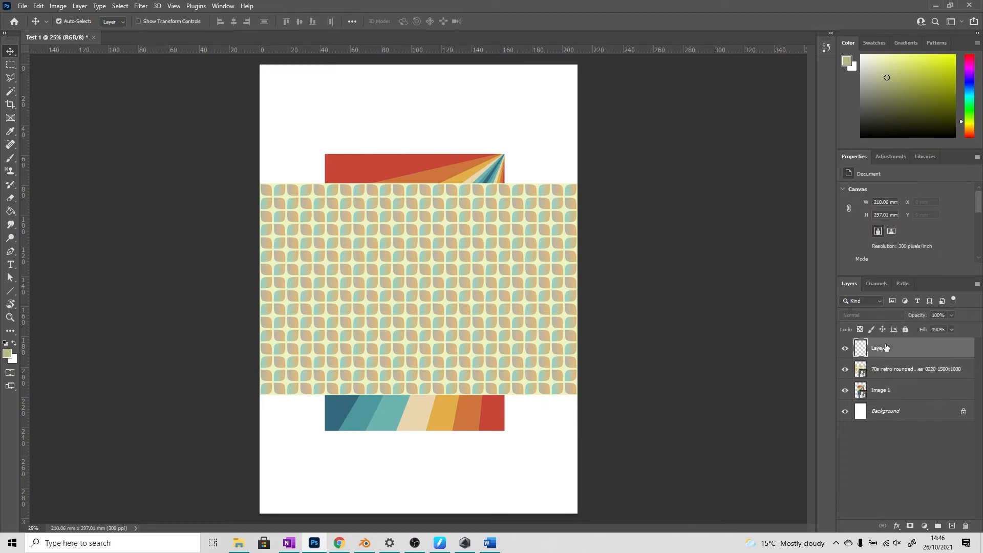
pyautogui.press('ctrl')
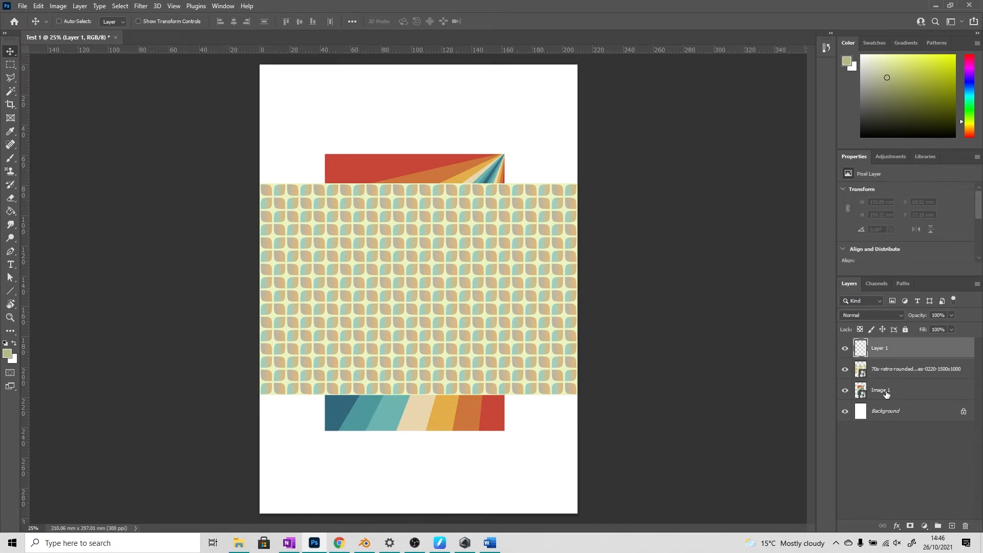
pyautogui.keyDown('ctrl'); pyautogui.click(884, 391); pyautogui.keyUp('ctrl')
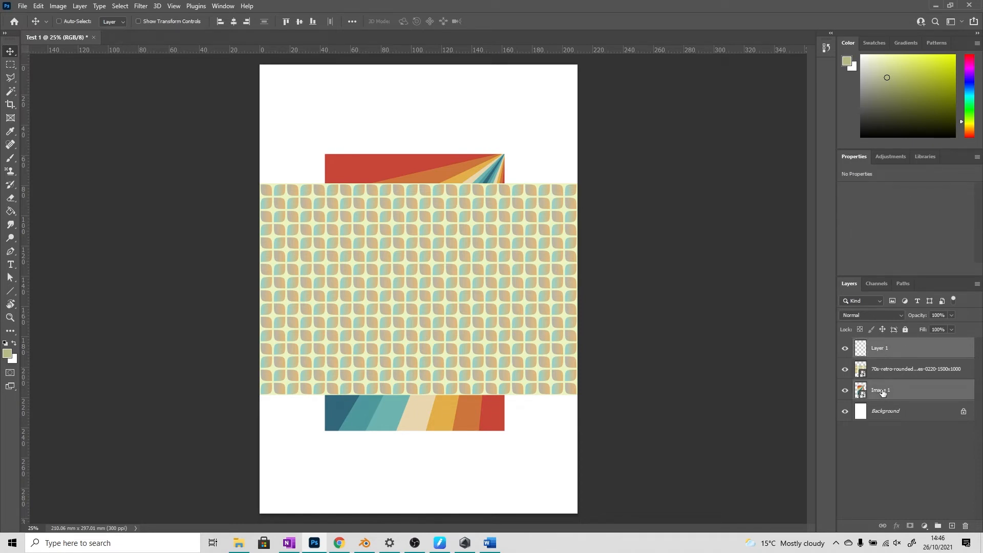
pyautogui.click(873, 427)
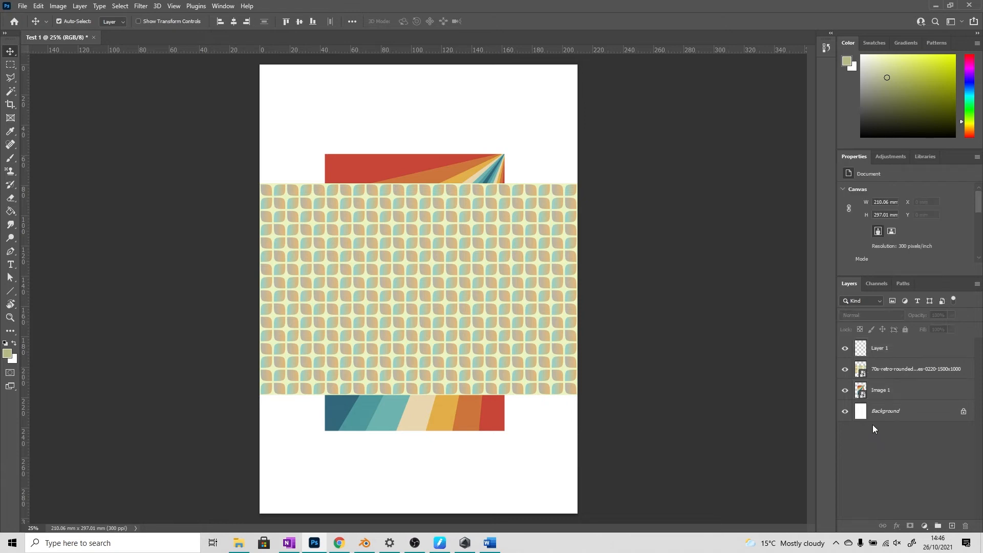
# Compare selecting the whole range from Layer 1 to Image 1 with selecting just those two layers, clearing the selection each time.
pyautogui.click(888, 350)
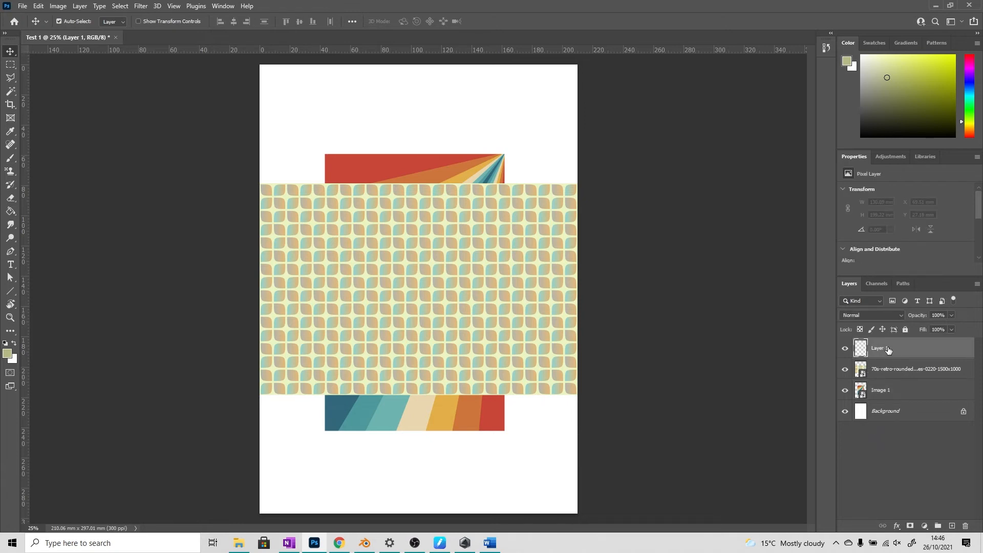
pyautogui.keyDown('shift'); pyautogui.click(883, 390); pyautogui.keyUp('shift')
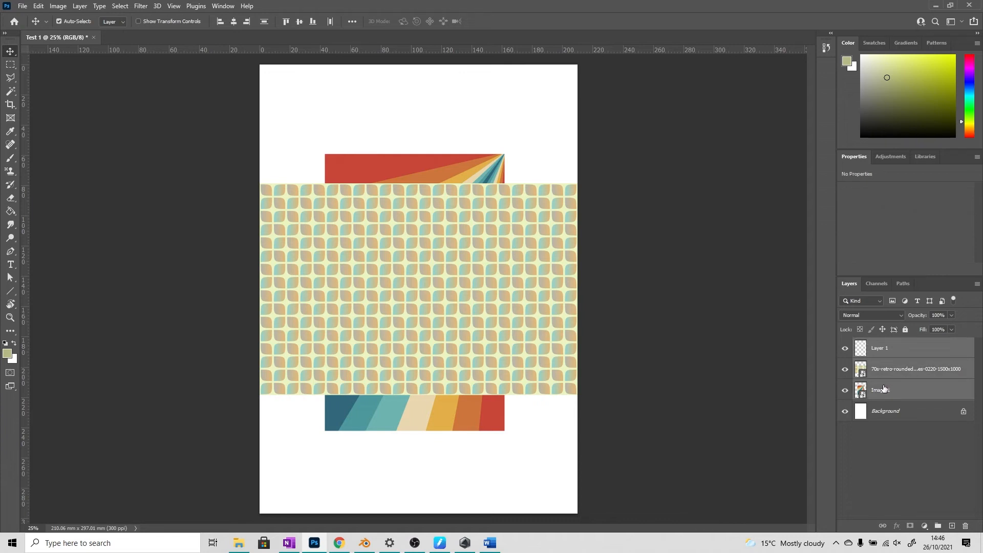
pyautogui.click(880, 427)
pyautogui.click(882, 352)
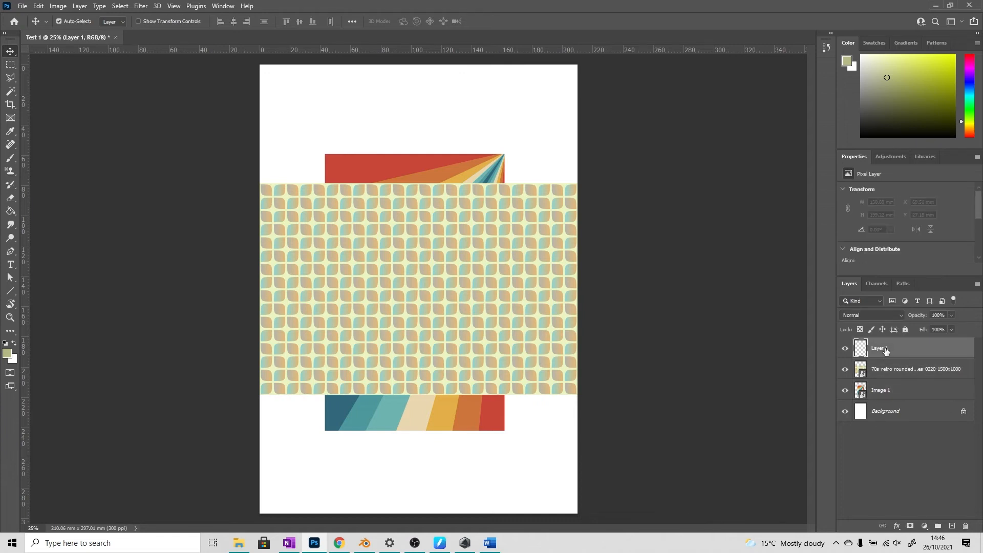
pyautogui.keyDown('ctrl'); pyautogui.click(887, 390); pyautogui.keyUp('ctrl')
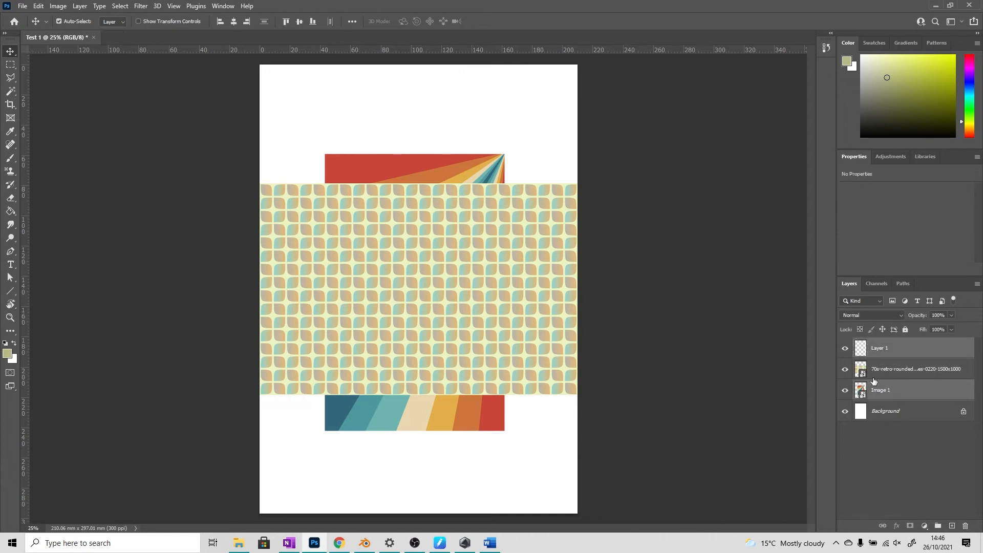
pyautogui.click(893, 384)
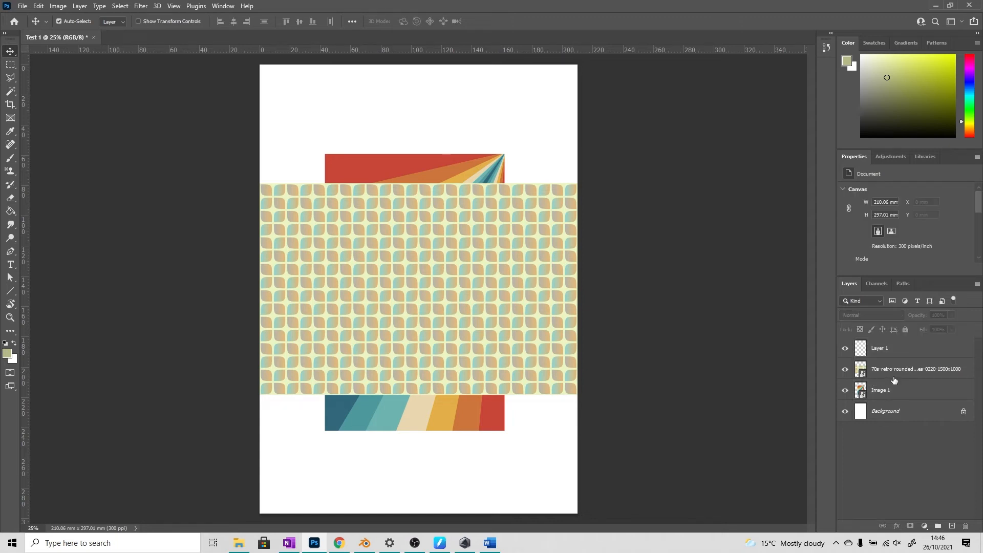
# Group the pattern layer and Image 1 into a new layer group, and expand and collapse the group to check its contents.
pyautogui.click(895, 372)
pyautogui.keyDown('ctrl'); pyautogui.click(896, 390); pyautogui.keyUp('ctrl')
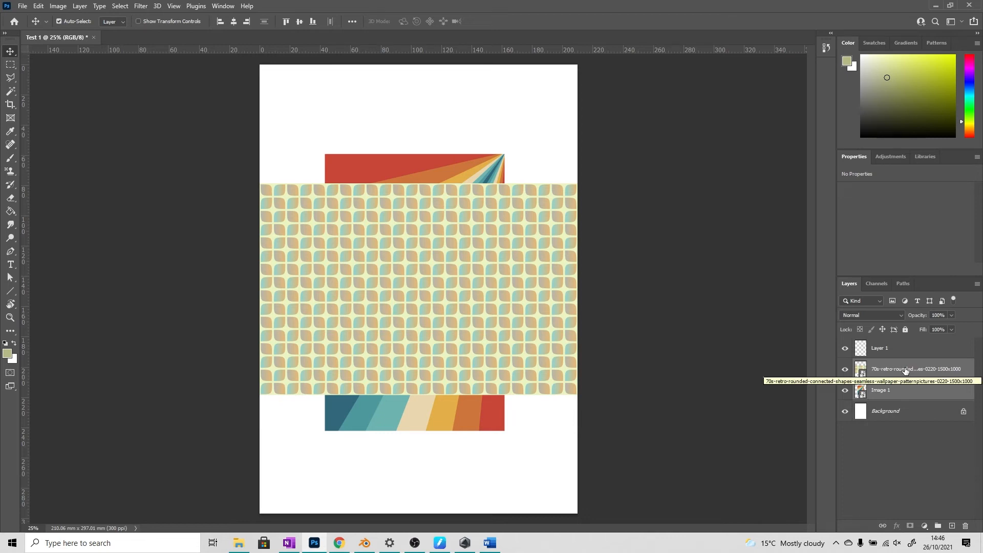
pyautogui.click(939, 527)
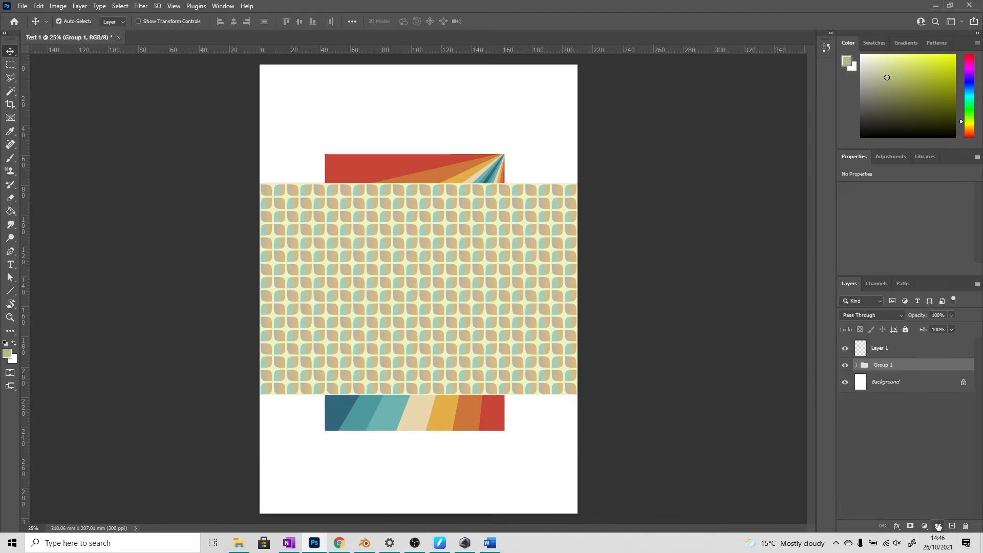
pyautogui.click(857, 365)
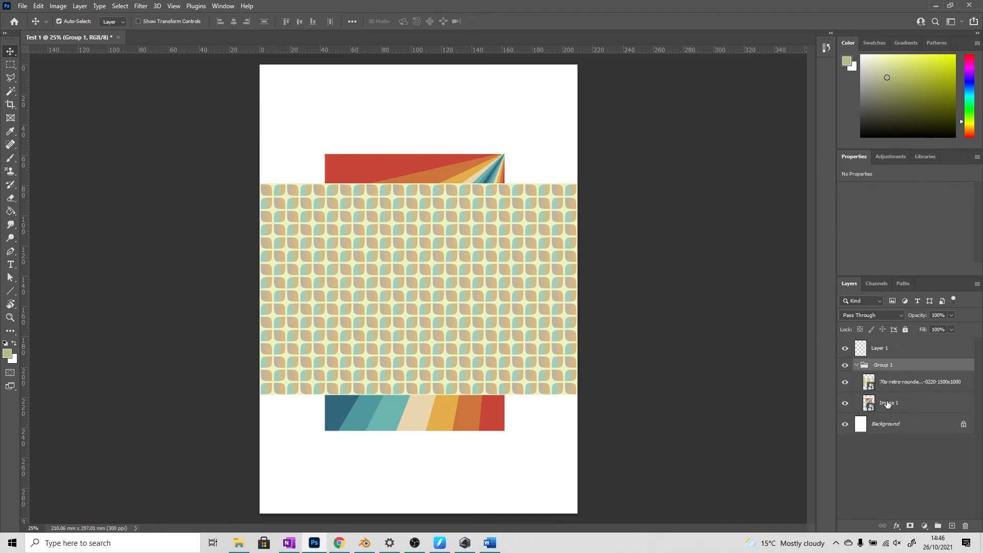
pyautogui.click(856, 365)
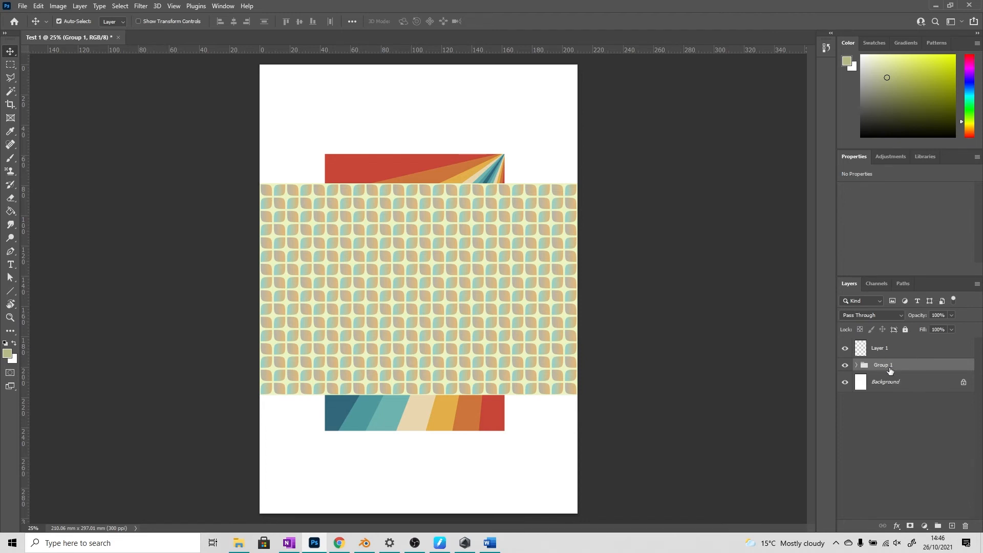
# Rename the new layer group as "Images" and deselect it.
pyautogui.doubleClick(884, 366)
pyautogui.write('Images')
pyautogui.click(864, 426)
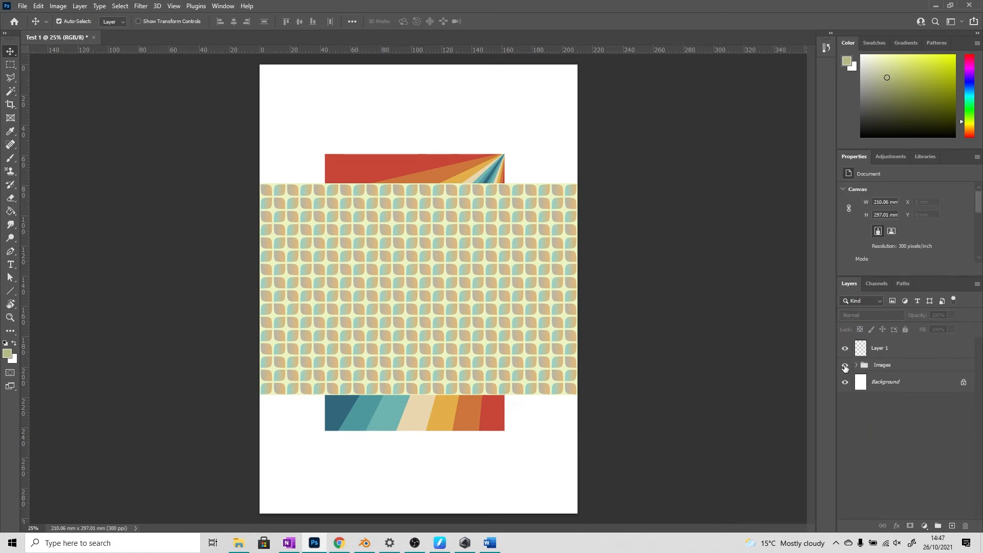
# Assign the Red colour label to the Images group and expand the group to show its layers.
pyautogui.rightClick(844, 368)
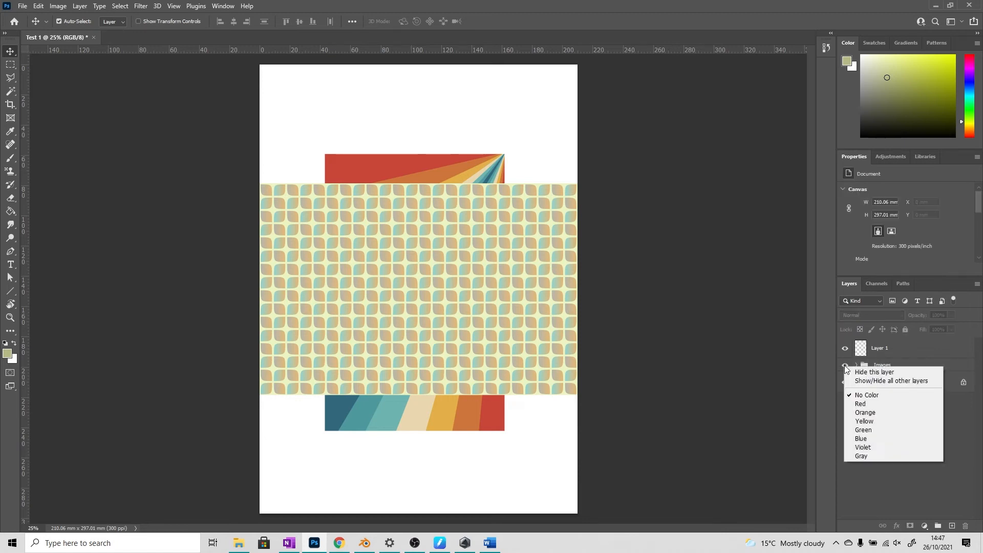
pyautogui.click(860, 405)
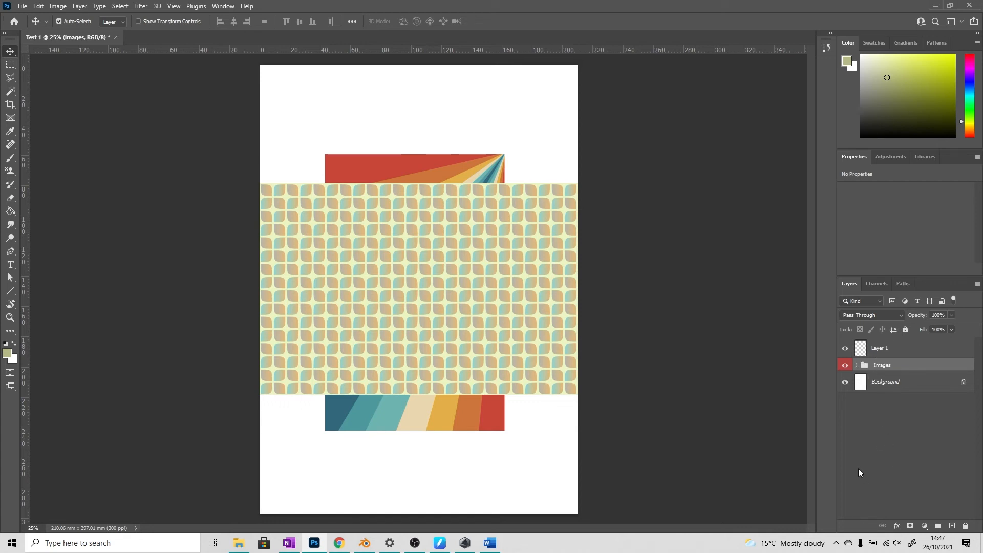
pyautogui.click(855, 365)
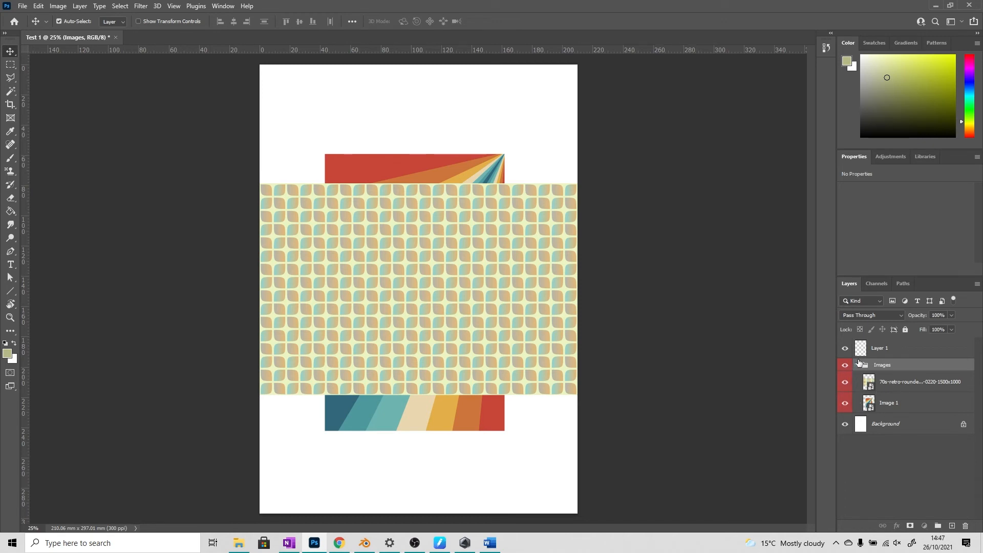
pyautogui.click(856, 364)
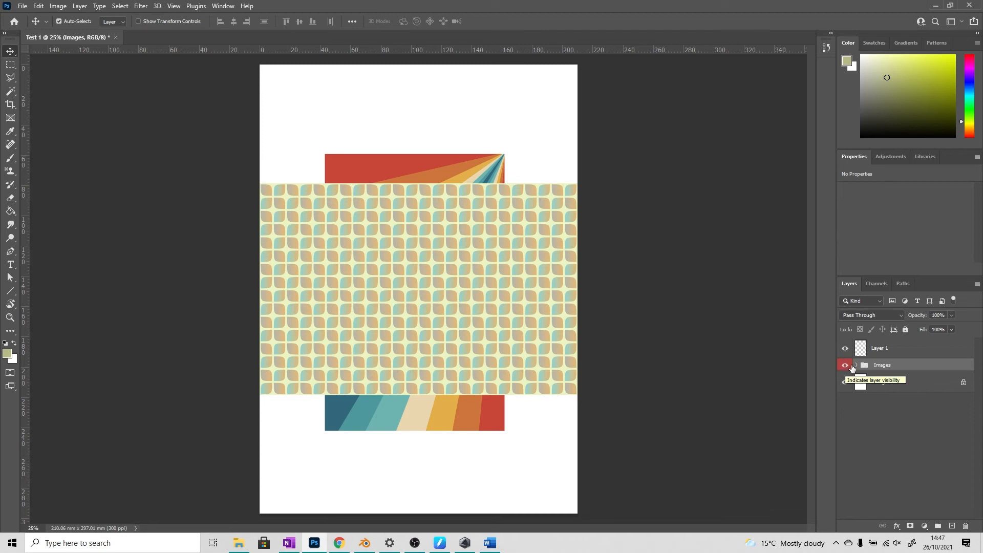
pyautogui.click(857, 364)
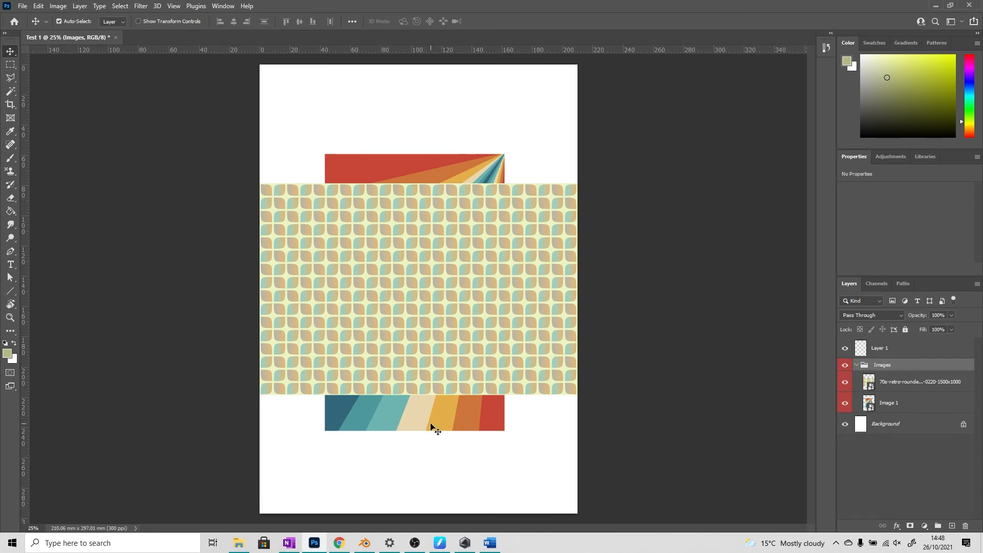
# Move Image 1 above the 70s retro pattern layer inside the Images group.
pyautogui.click(895, 387)
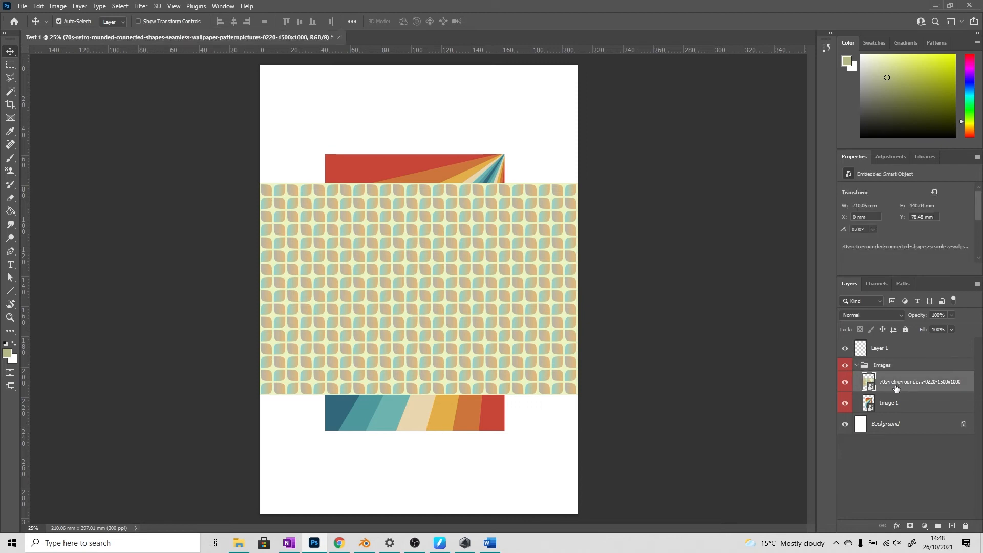
pyautogui.moveTo(895, 385); pyautogui.dragTo(896, 391)
pyautogui.click(888, 404)
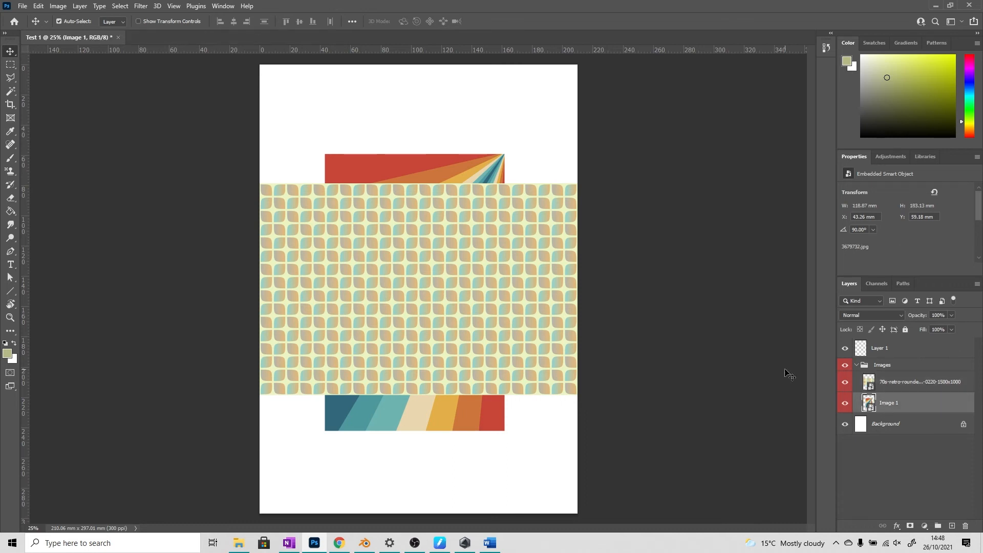
pyautogui.moveTo(889, 405); pyautogui.dragTo(895, 379)
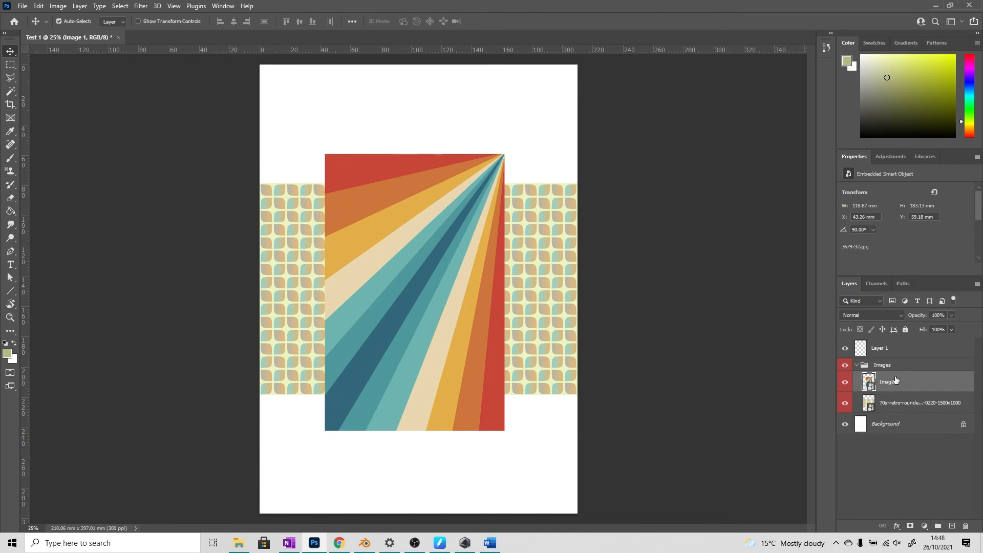
# Set Image 1's blend mode to Lighten and toggle the layer's visibility to compare the effect.
pyautogui.click(902, 316)
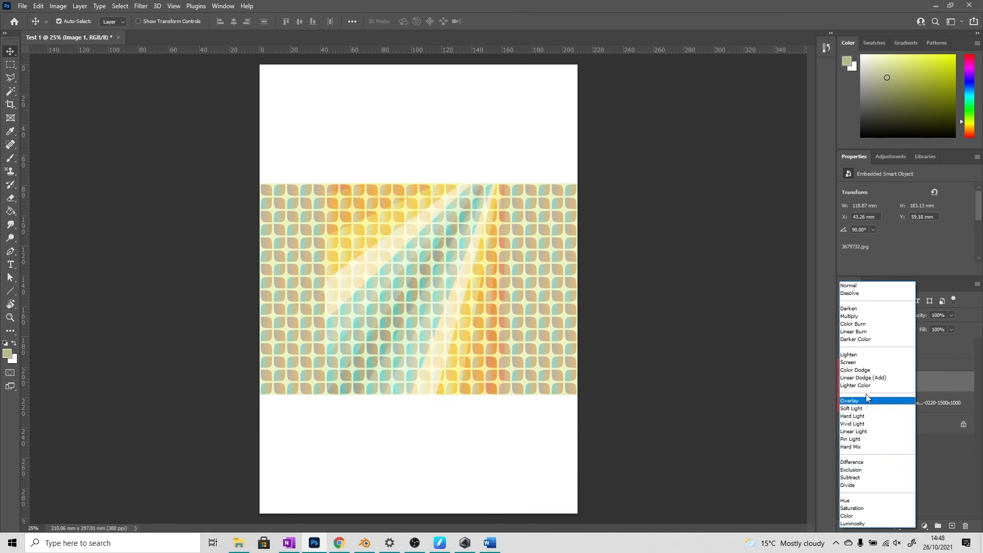
pyautogui.click(874, 356)
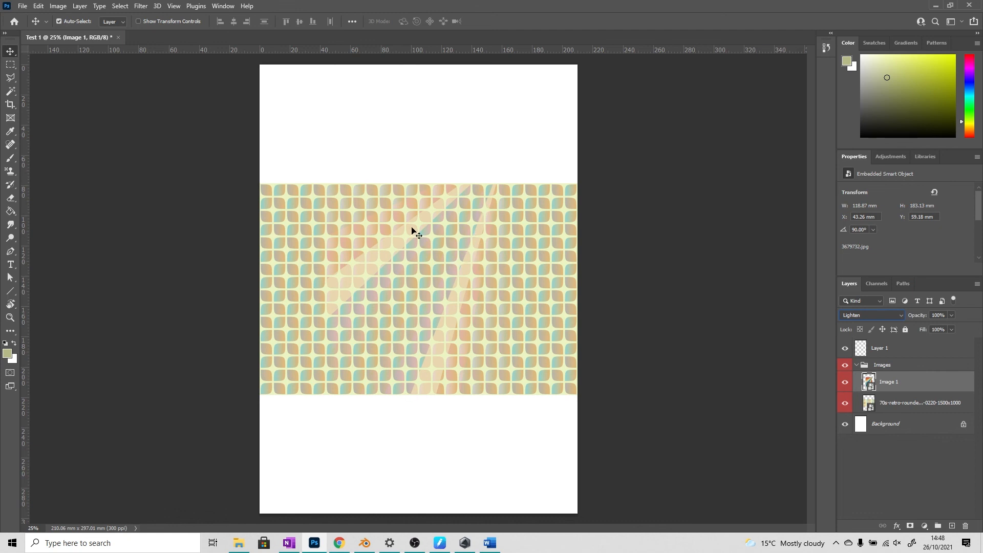
pyautogui.click(846, 383)
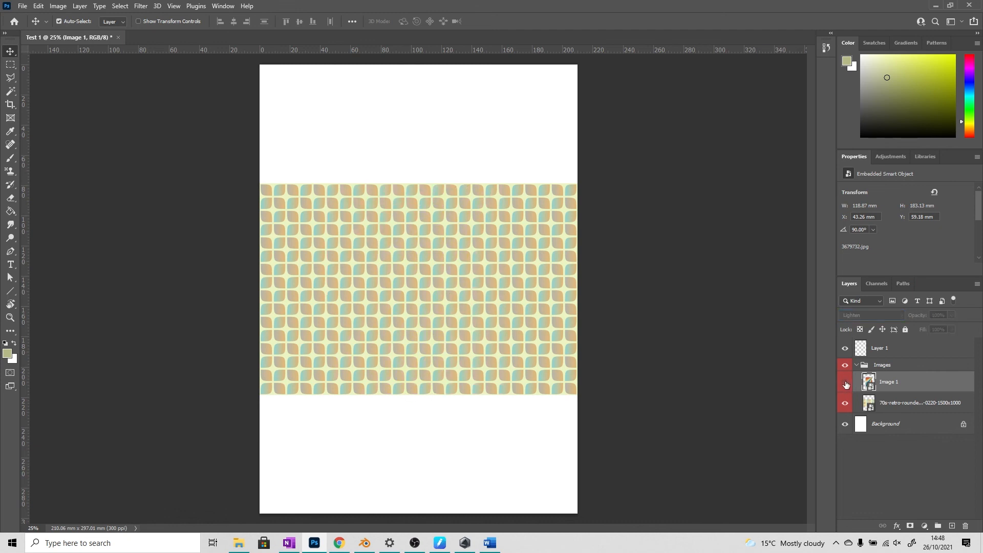
pyautogui.click(845, 383)
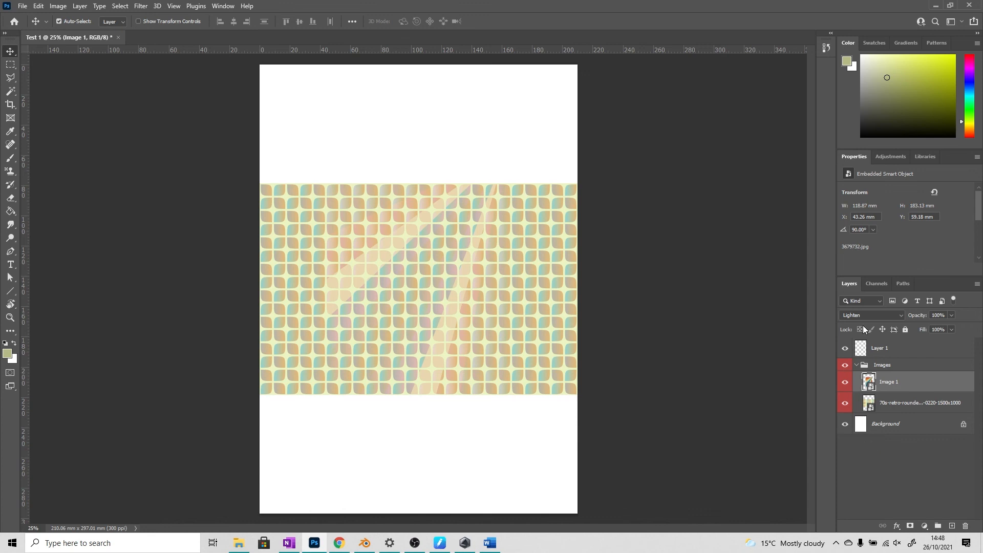
# Set Image 1's blend mode to Overlay and deselect the layer.
pyautogui.click(874, 314)
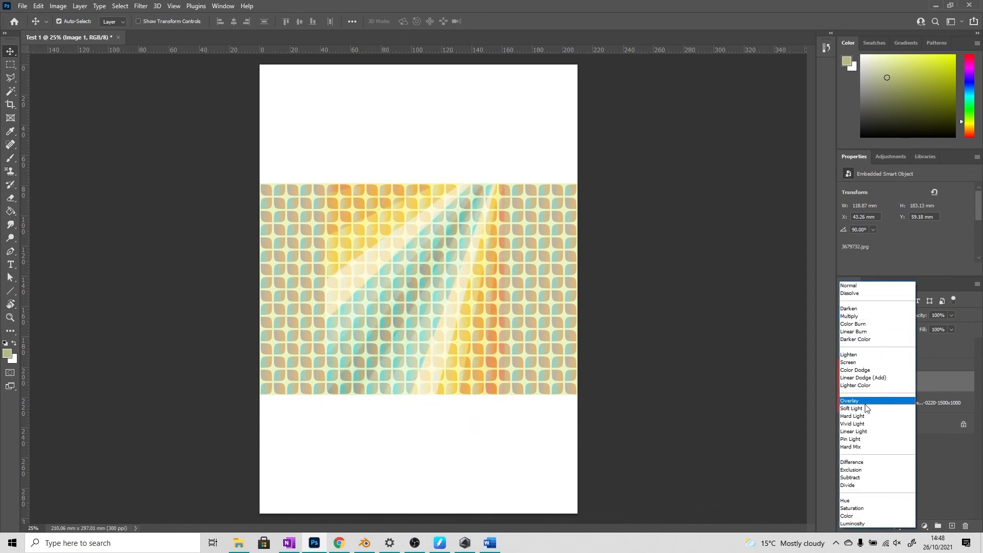
pyautogui.click(862, 401)
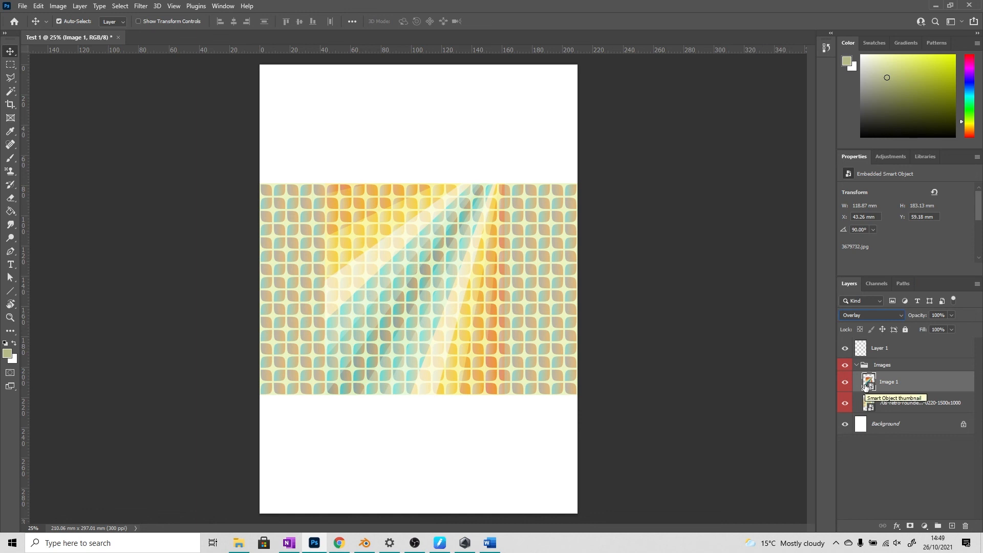
pyautogui.click(879, 448)
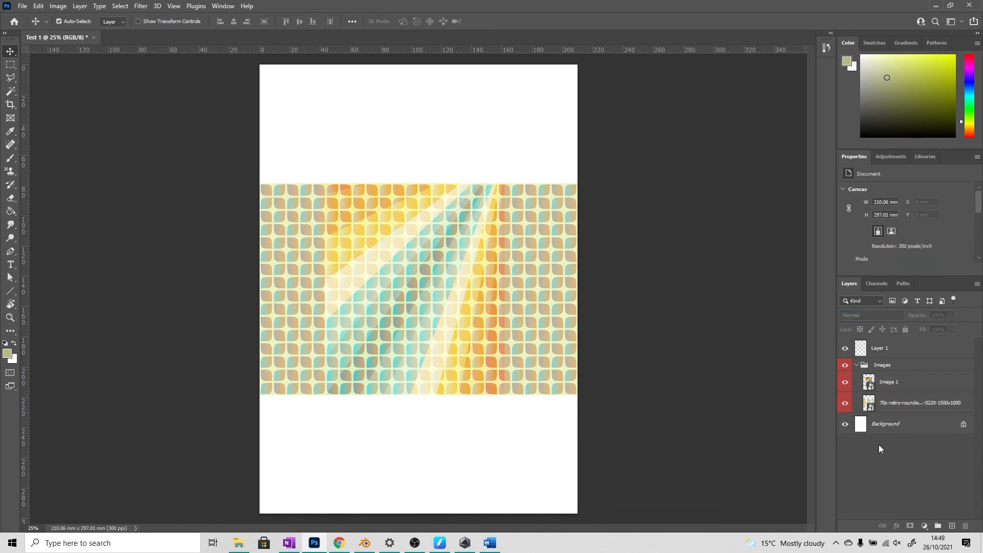
# Select Image 1 and preview other blend modes such as Normal on it, keeping Overlay.
pyautogui.click(886, 382)
pyautogui.click(864, 315)
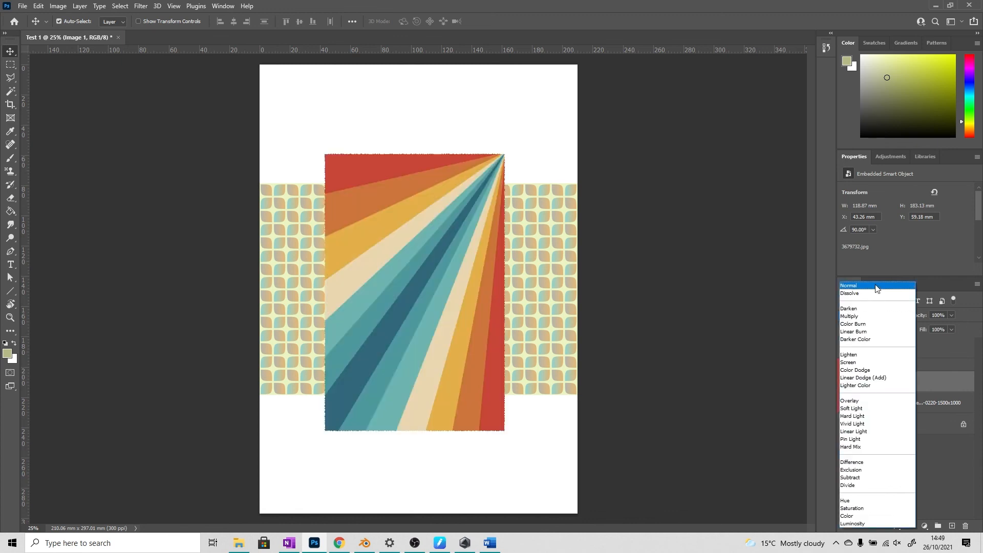
pyautogui.click(823, 438)
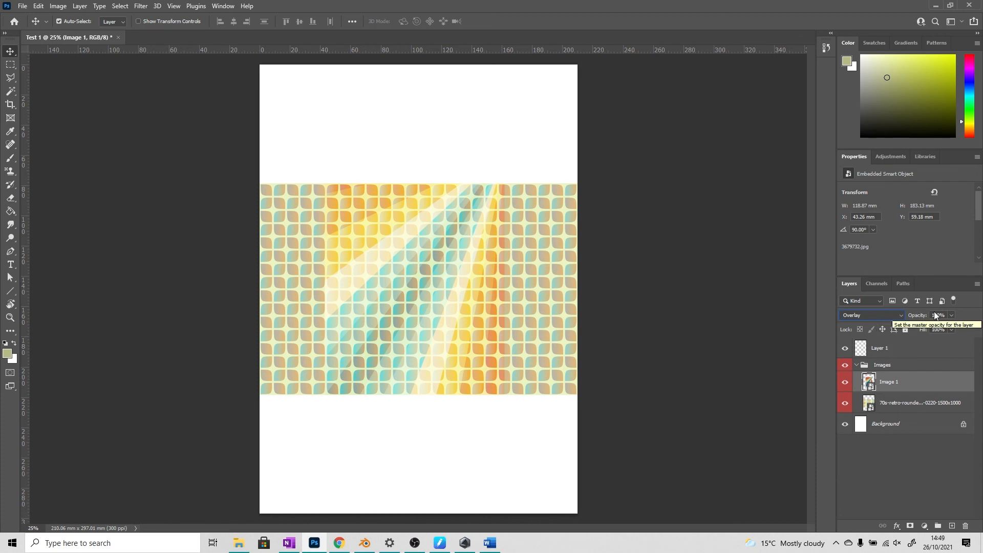
# Try a reduced opacity on Image 1 and restore it to 100%.
pyautogui.click(952, 316)
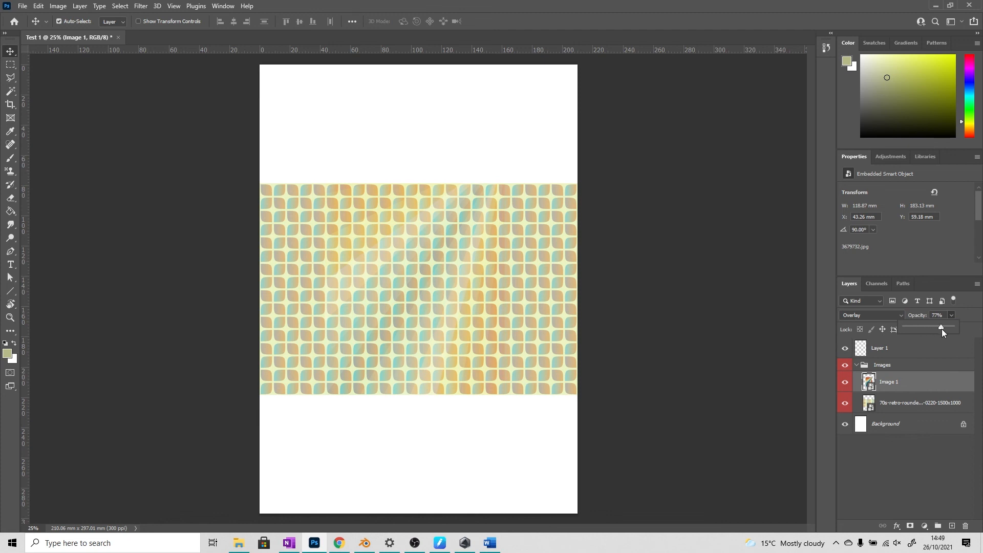
pyautogui.moveTo(941, 329); pyautogui.dragTo(960, 328)
pyautogui.click(826, 365)
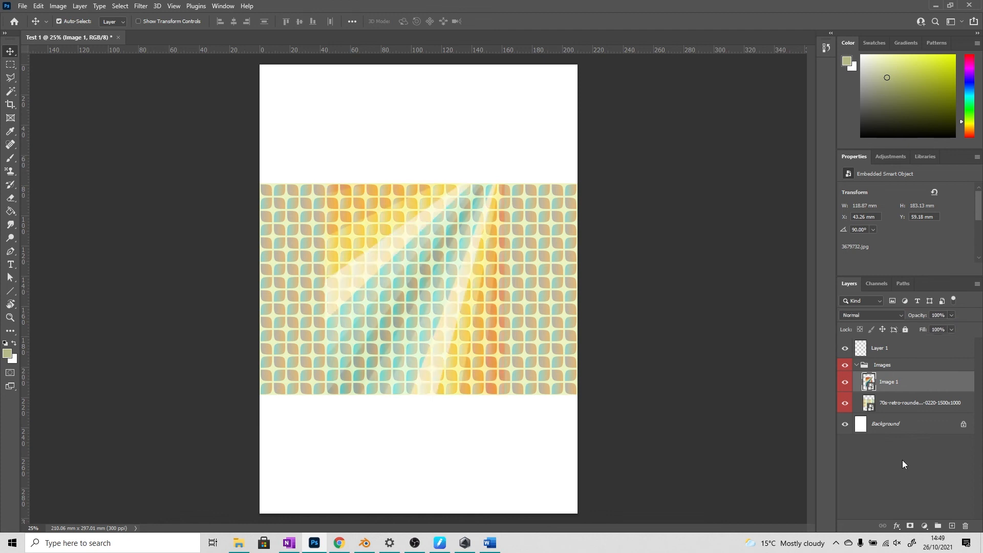
# Deselect Image 1 and collapse the Images group.
pyautogui.click(901, 460)
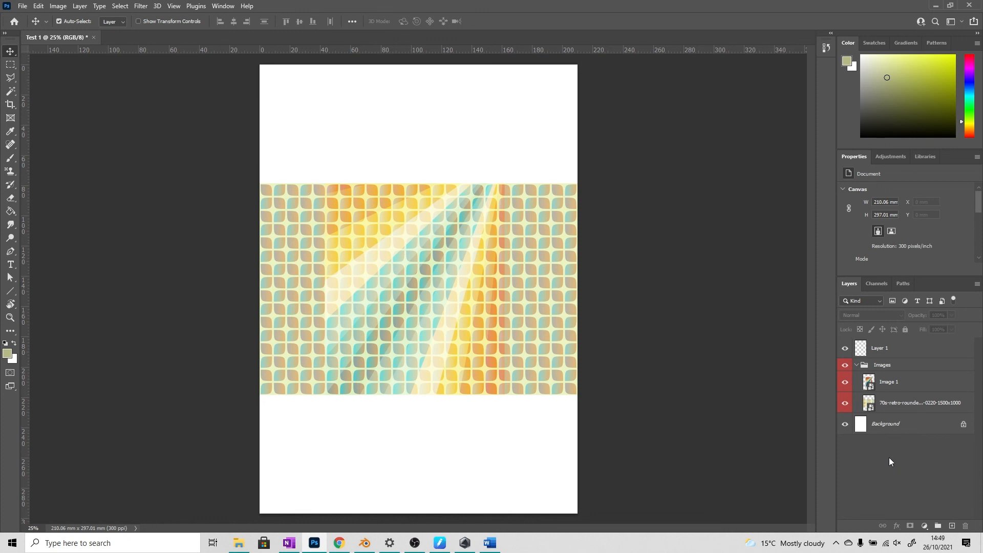
pyautogui.click(857, 365)
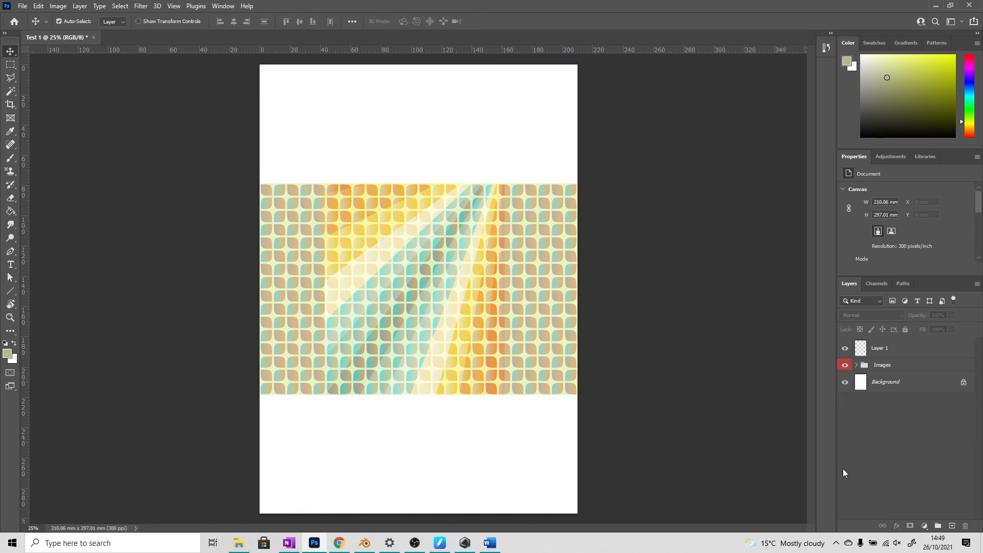